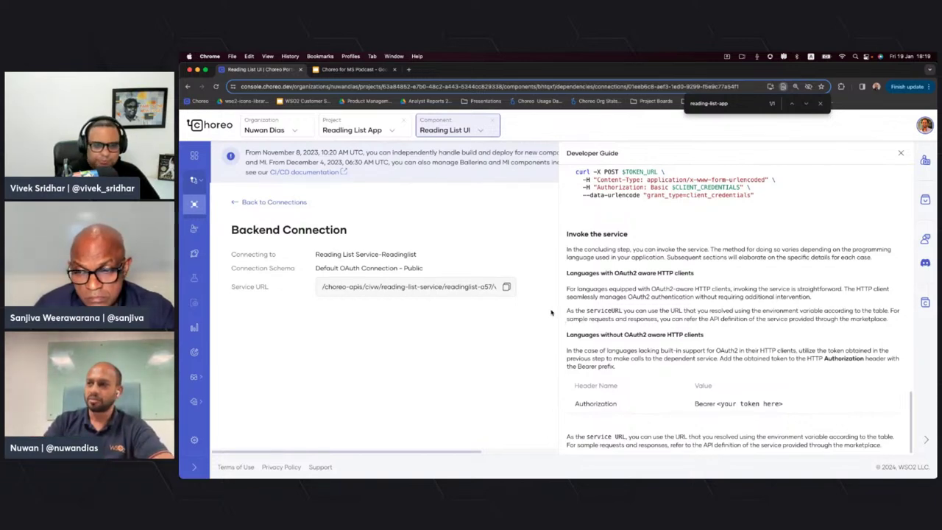
pyautogui.scroll(-1, 611, 335)
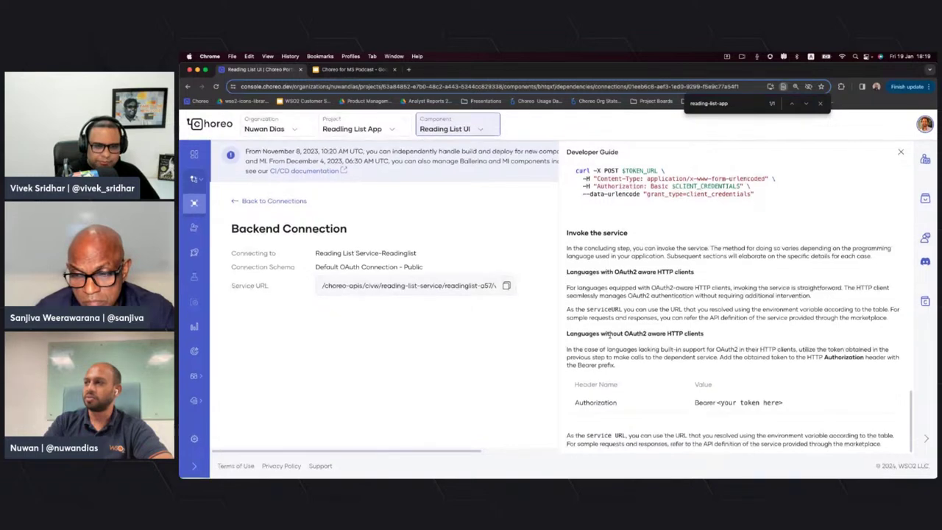
pyautogui.scroll(5, 610, 336)
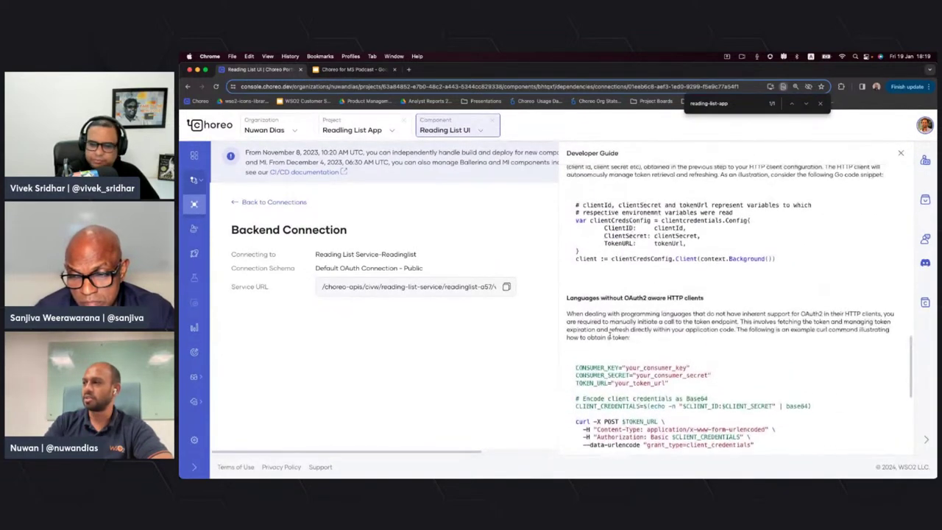
pyautogui.scroll(-5, 610, 335)
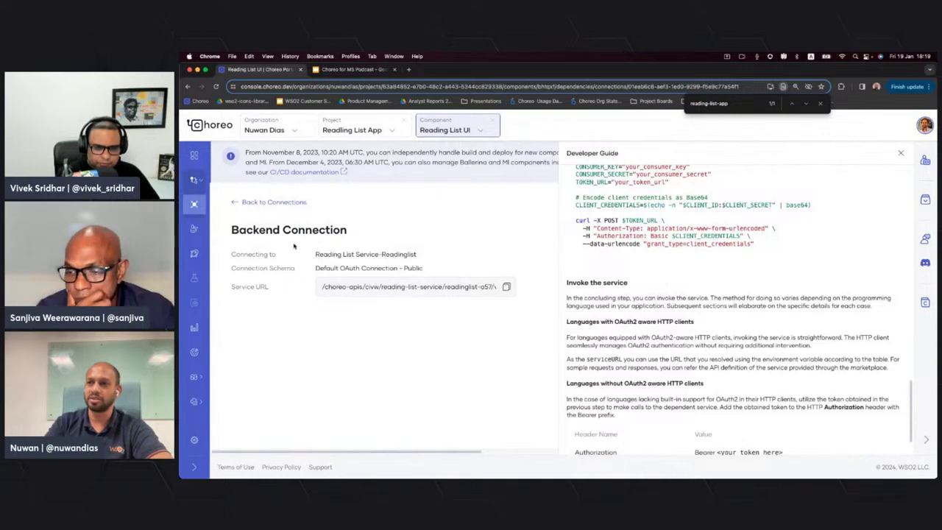
# Step: Build the Reading List UI component from the latest commit, 2eb1925c3
pyautogui.moveTo(221, 204)
pyautogui.click(208, 229)
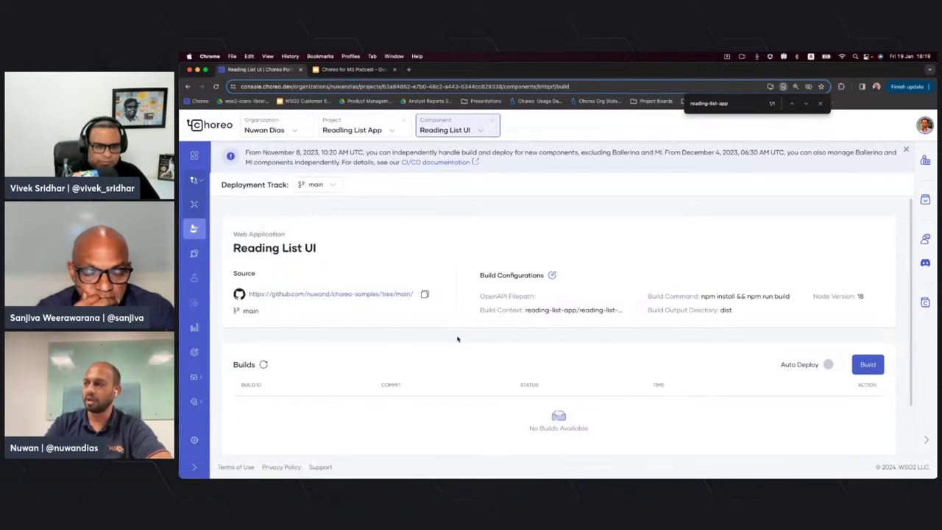
pyautogui.scroll(-3, 458, 339)
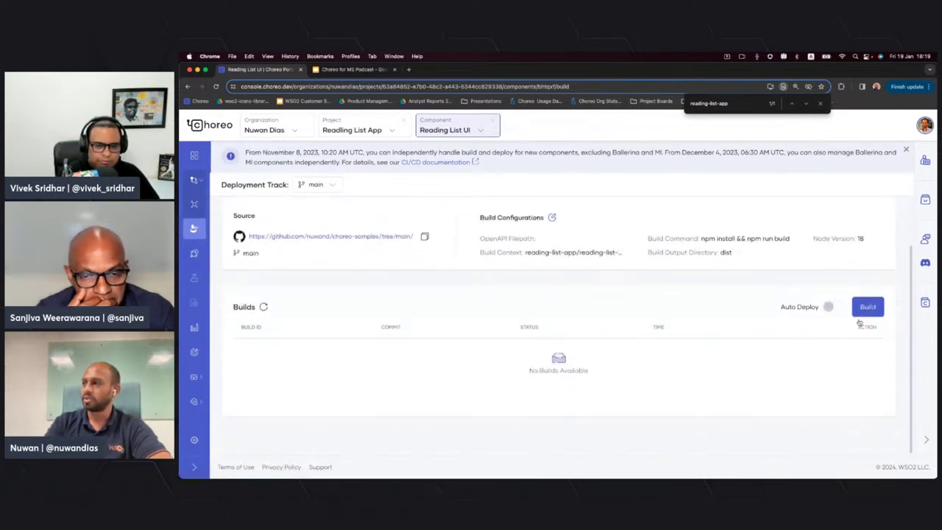
pyautogui.click(867, 307)
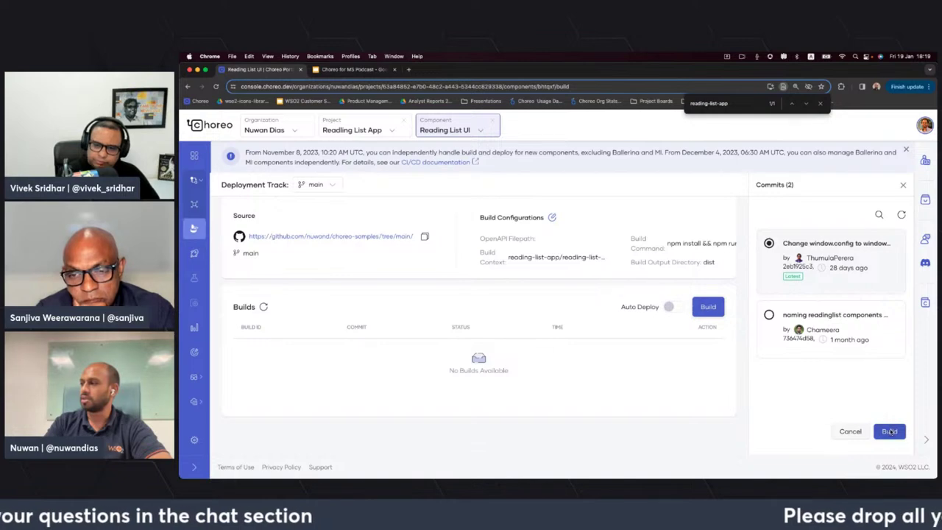
pyautogui.click(890, 431)
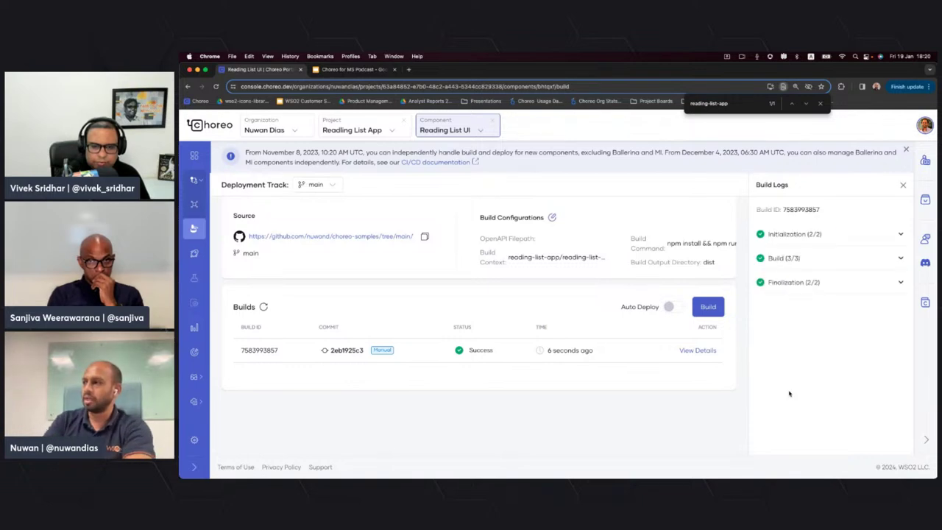
# Step: Inspect the Docker Build log of the finished build and close the build logs
pyautogui.click(791, 261)
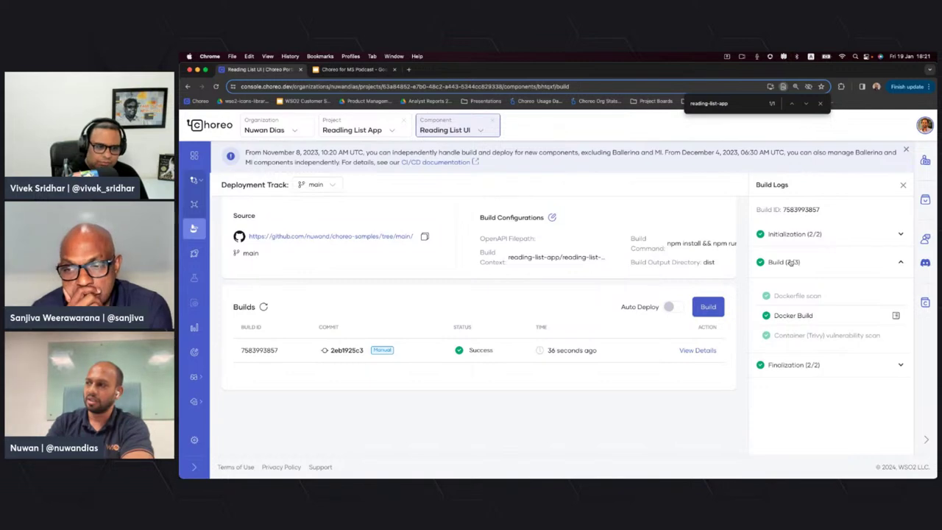
pyautogui.click(781, 315)
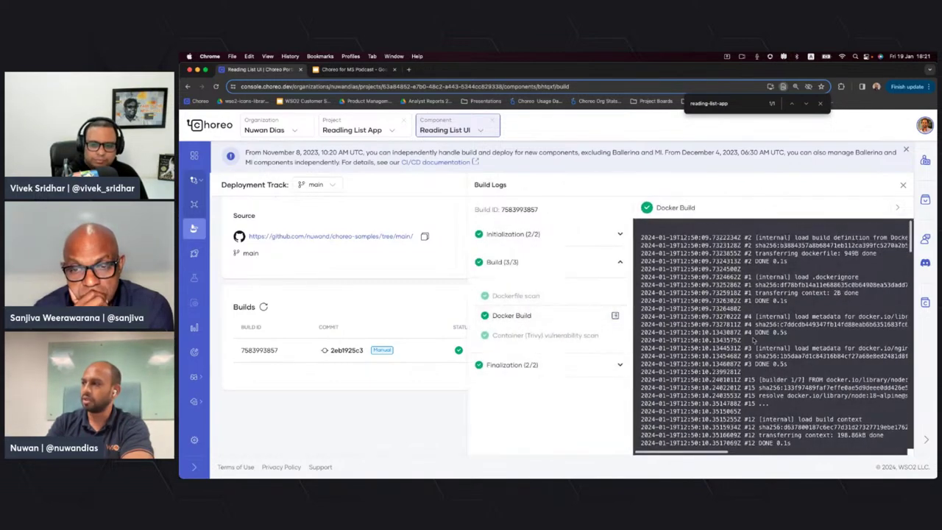
pyautogui.click(903, 185)
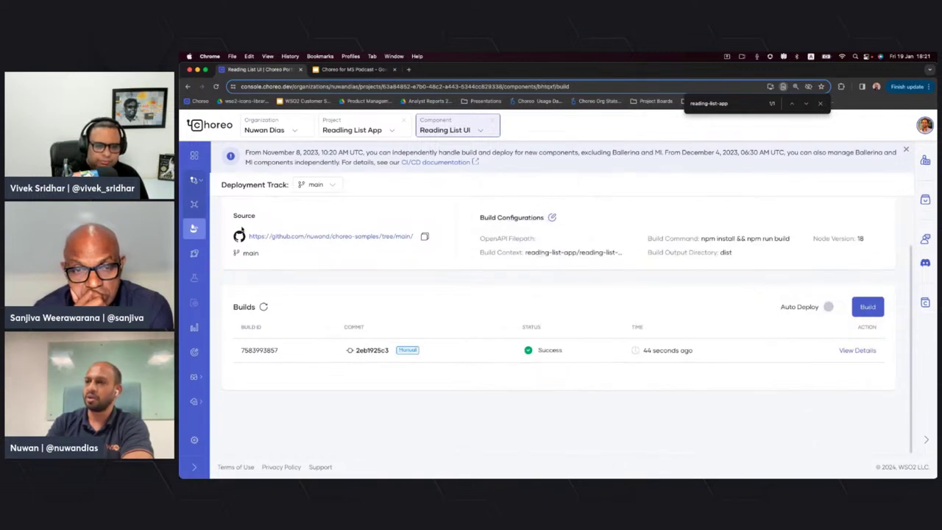
# Step: Go to the Reading List UI's deployment page and start Configure & Deploy for the built image
pyautogui.moveTo(199, 239)
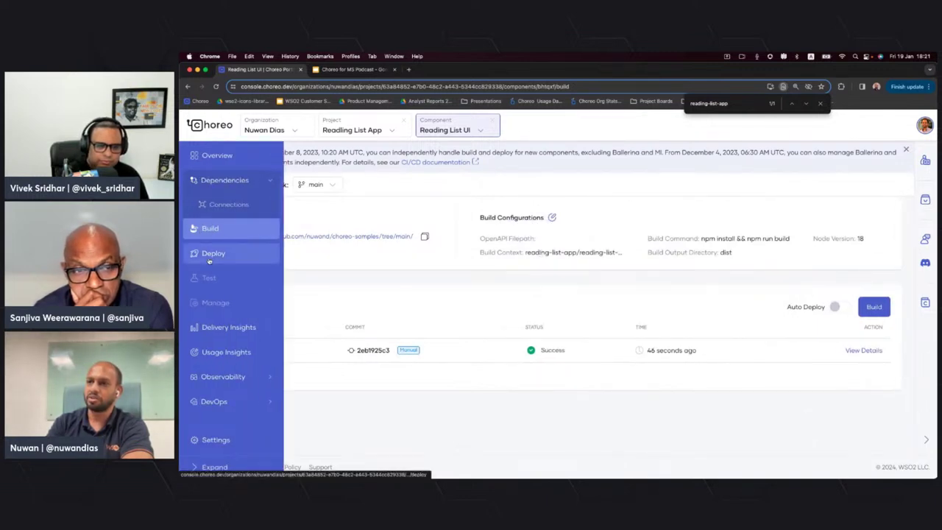
pyautogui.click(212, 255)
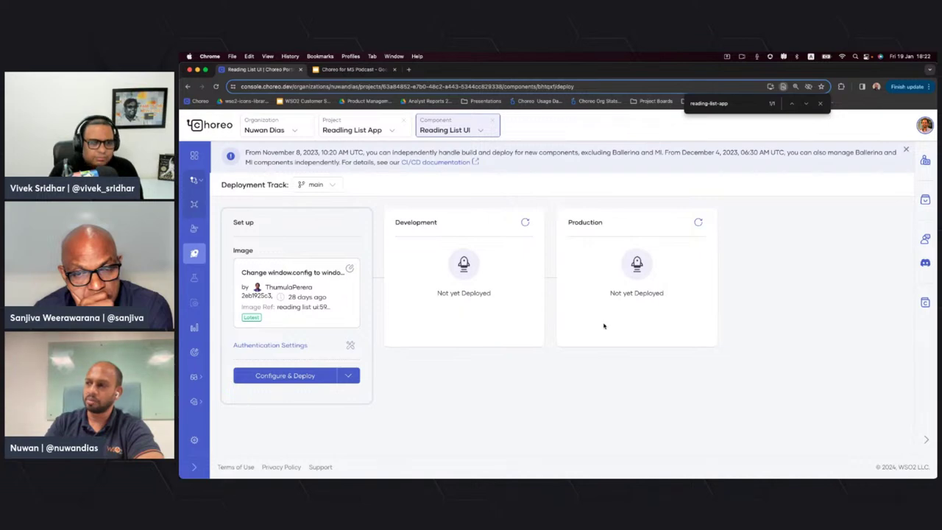
pyautogui.click(347, 375)
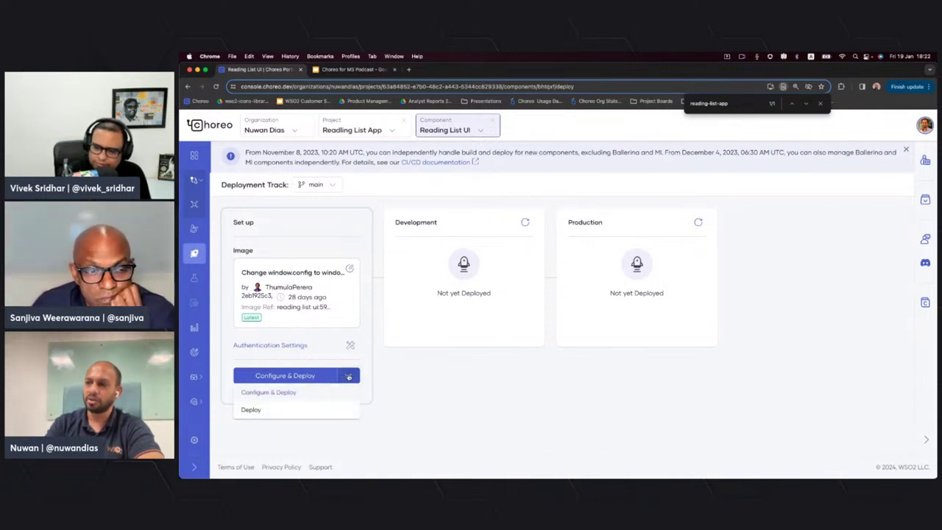
pyautogui.click(348, 376)
pyautogui.click(289, 376)
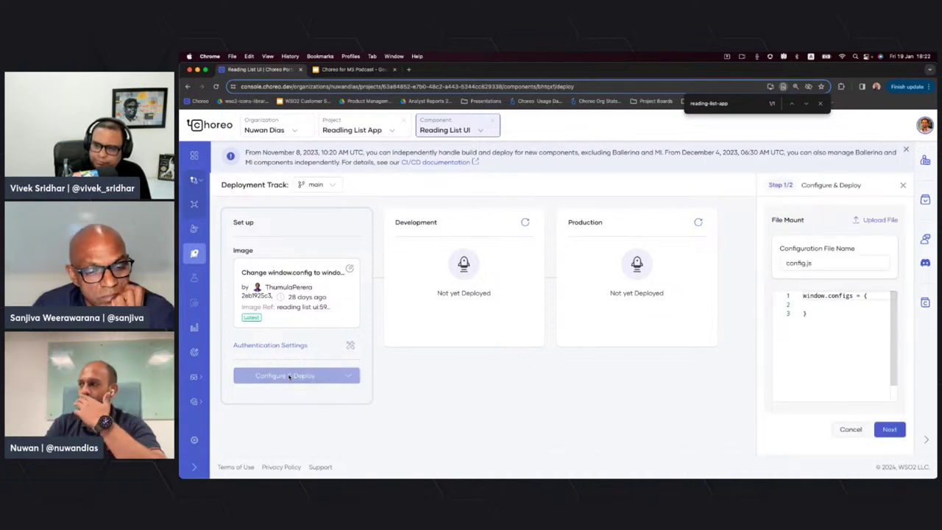
# Step: In config.js, add apiUrl: '/choreo-apis/civw/reading-list-service/readinglist-a57/v1.0', inside window.configs, end the block with a semicolon, and continue to the authentication settings
pyautogui.click(806, 305)
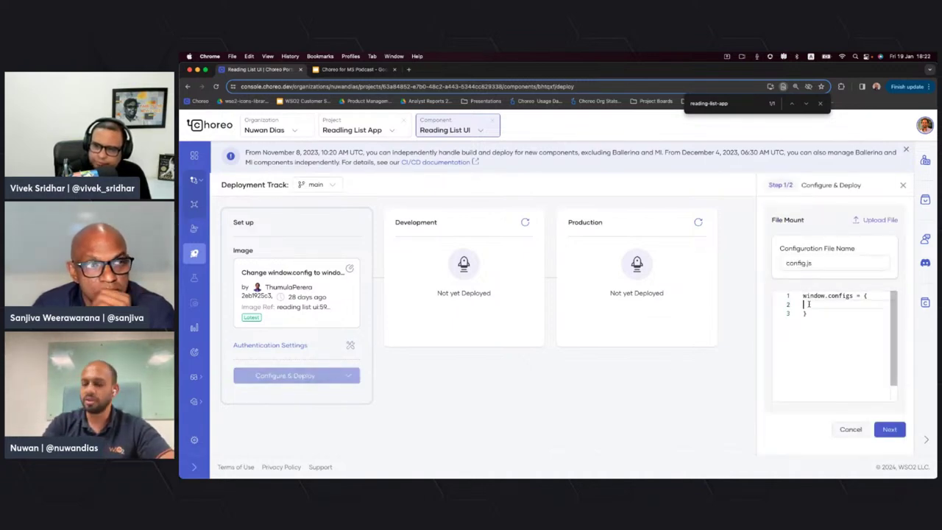
pyautogui.write('api')
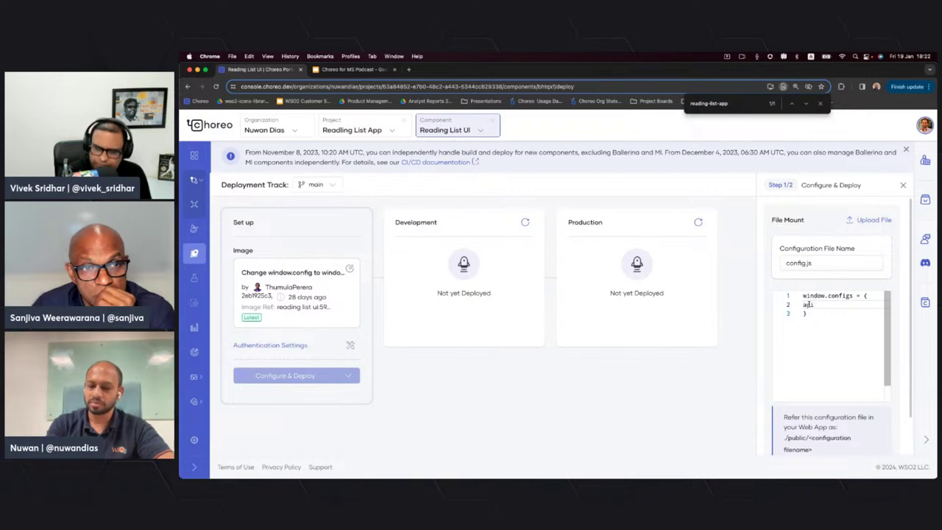
pyautogui.write('Url')
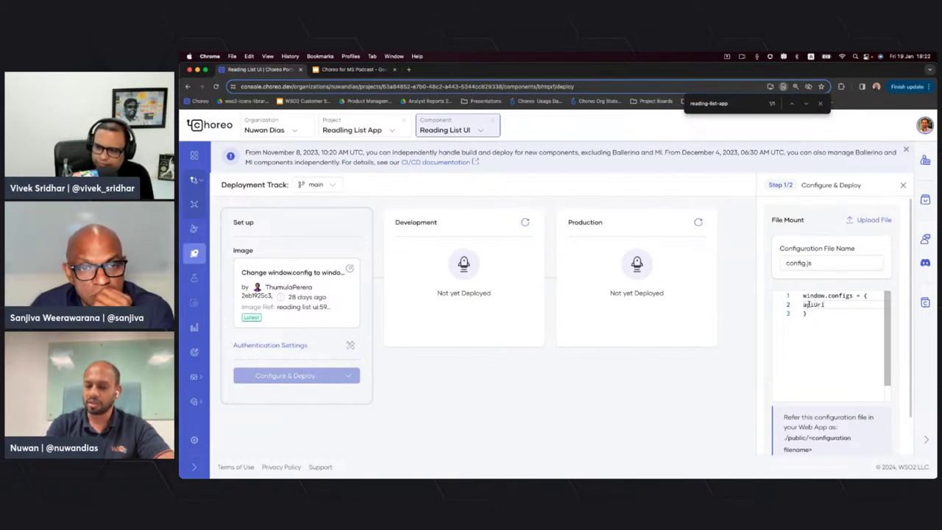
pyautogui.write(": '")
pyautogui.press('super+v')
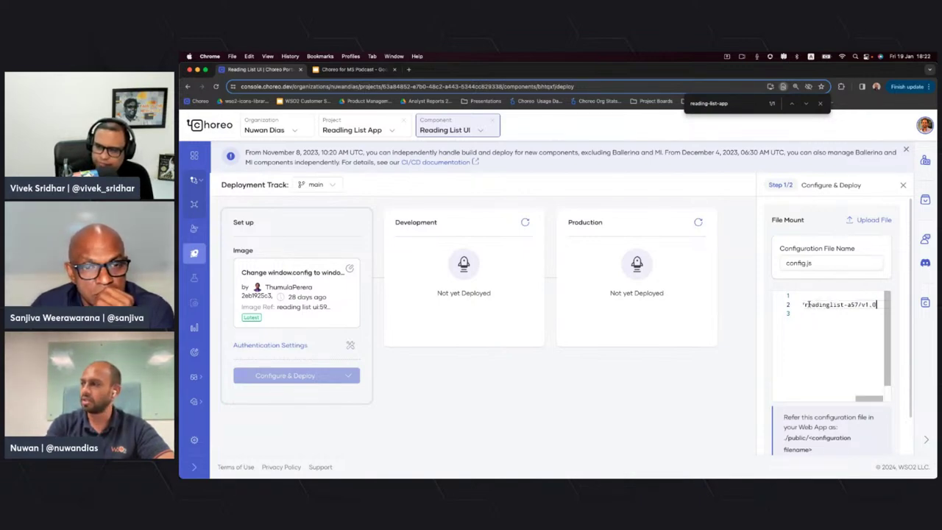
pyautogui.write("',")
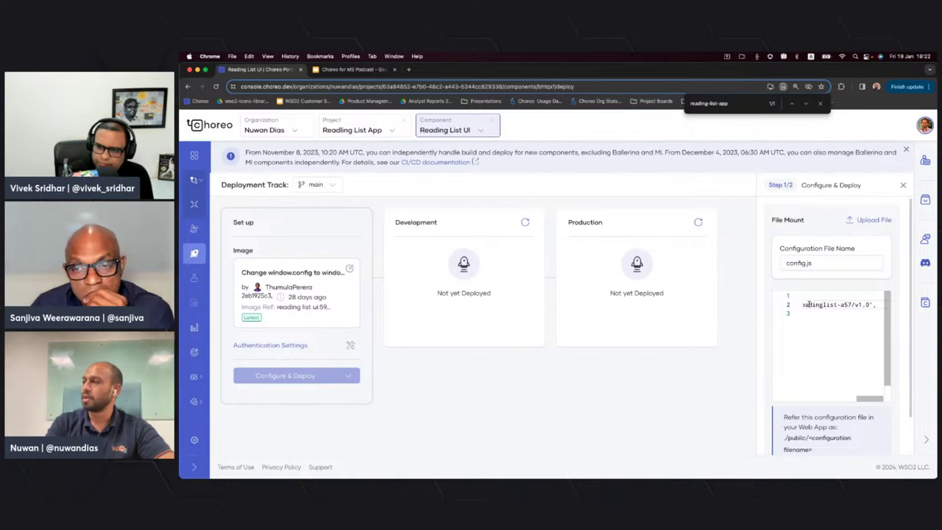
pyautogui.press('Down')
pyautogui.write(';')
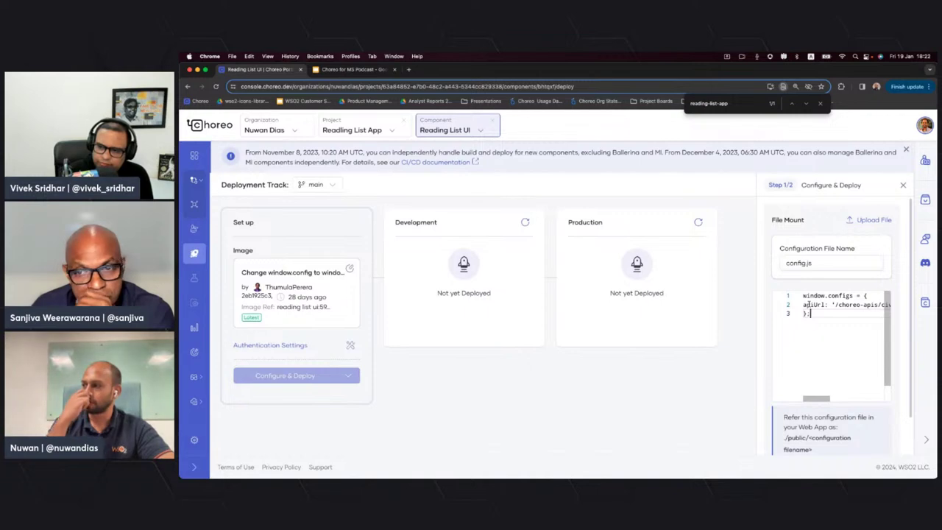
pyautogui.hotkey('ctrl', 'a')
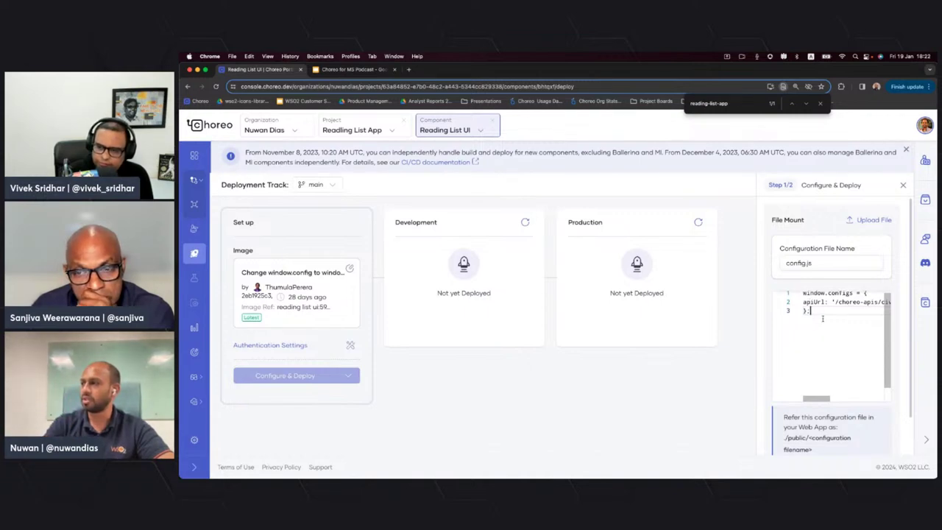
pyautogui.hotkey('ctrl', 'x')
pyautogui.hotkey('ctrl', 'v')
pyautogui.scroll(-2, 782, 291)
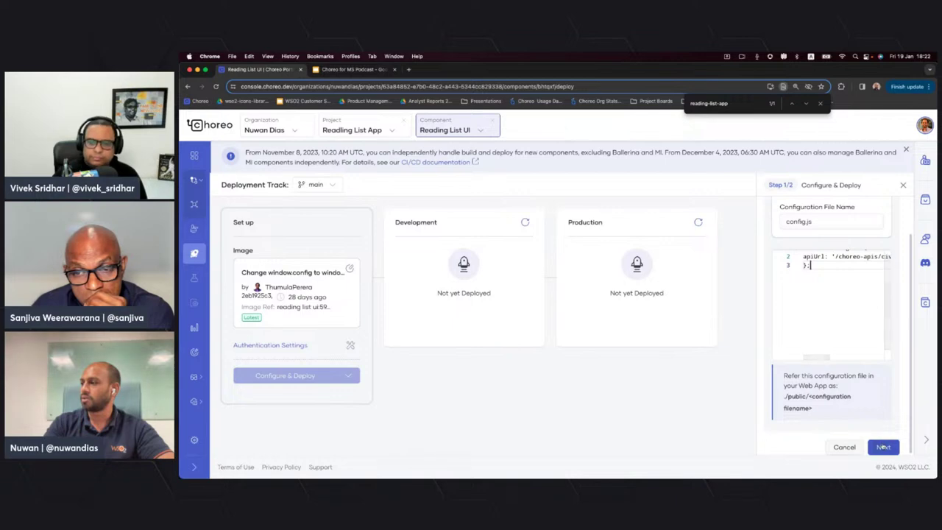
pyautogui.click(884, 447)
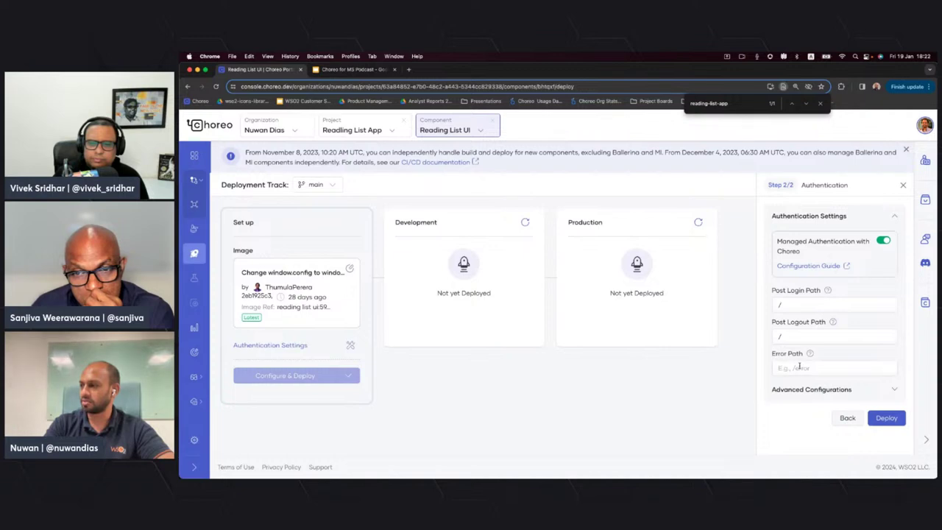
# Step: Set the authentication Error Path to /, check the advanced configurations, and deploy the web app to Development
pyautogui.click(799, 368)
pyautogui.write('/')
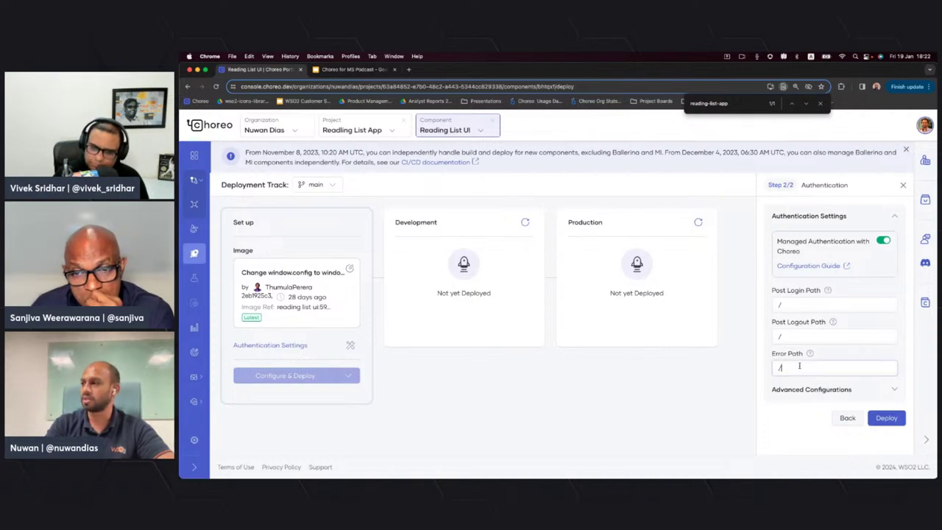
pyautogui.click(763, 390)
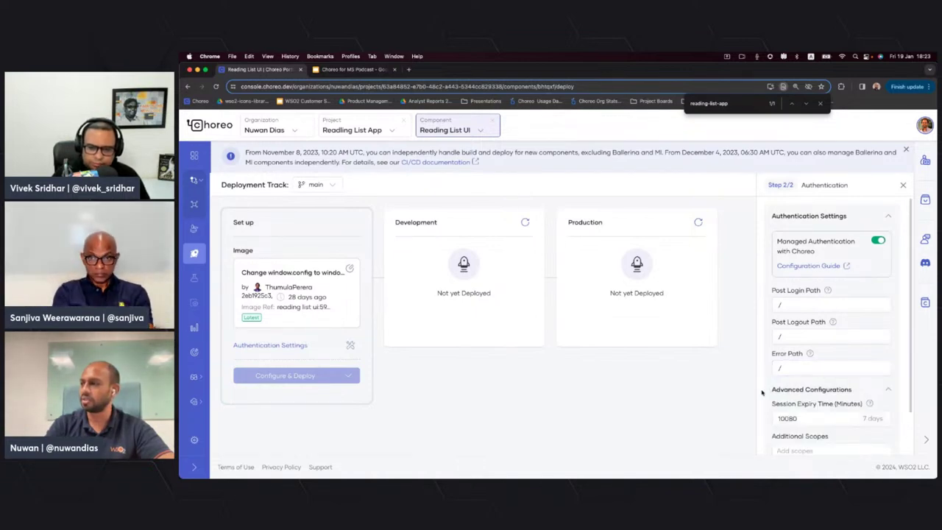
pyautogui.scroll(-2, 765, 390)
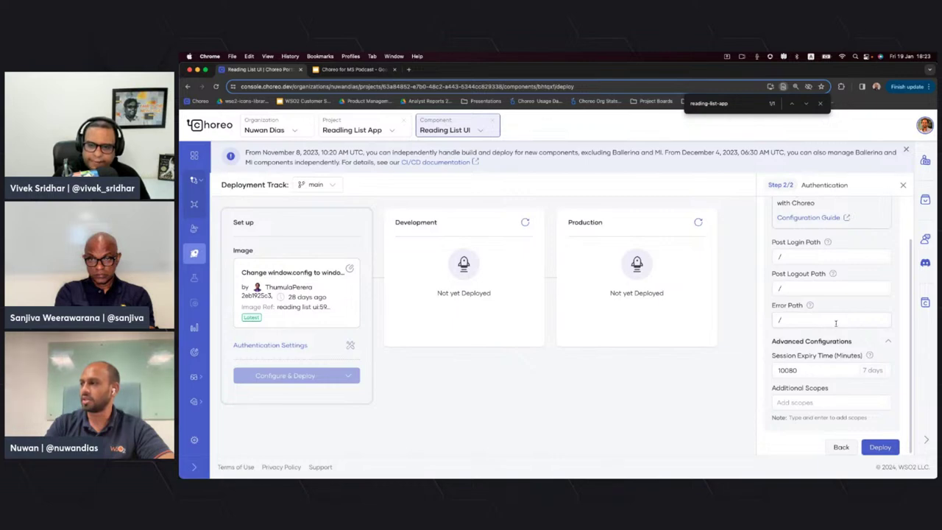
pyautogui.click(886, 343)
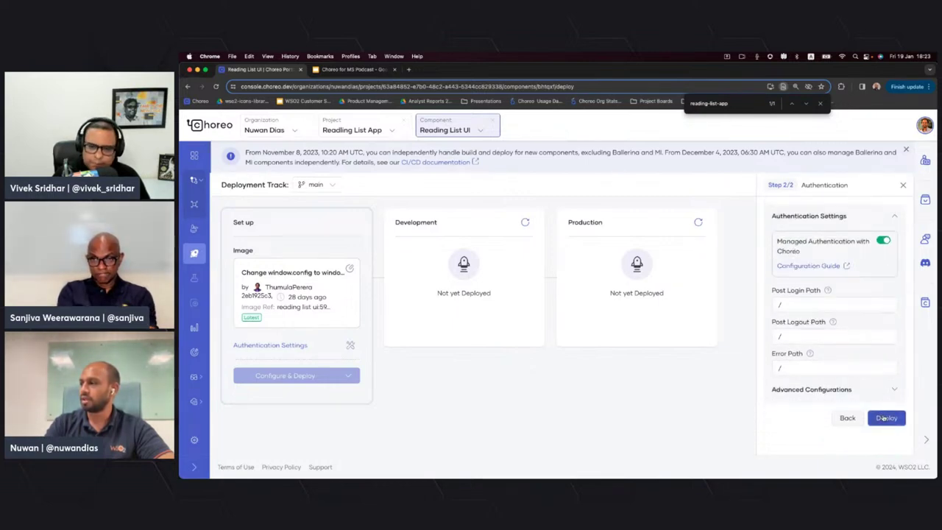
pyautogui.click(885, 417)
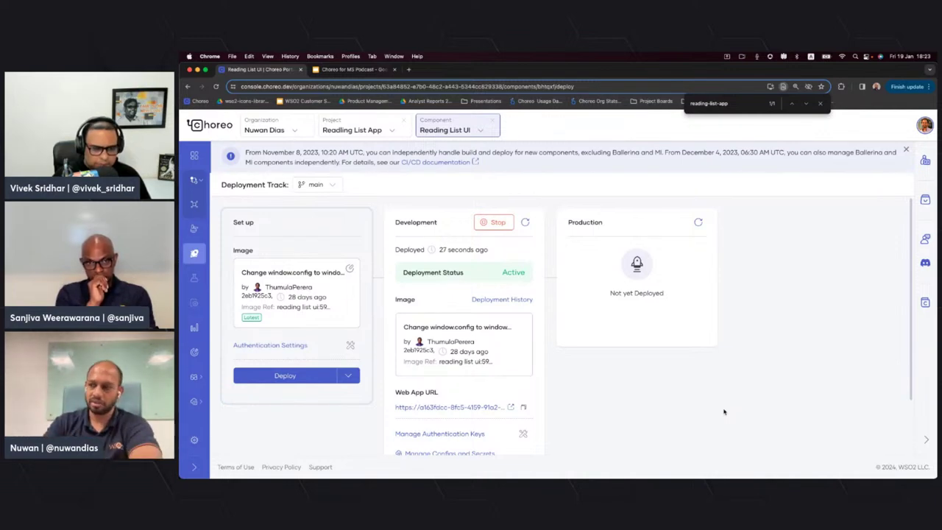
# Step: Copy the Development deployment's Web App URL and load it in a new browser tab
pyautogui.scroll(-3, 583, 395)
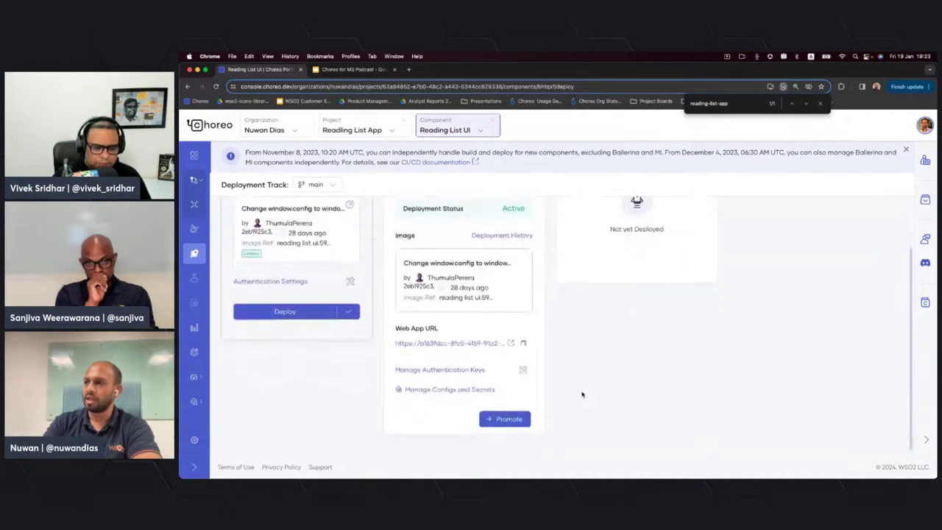
pyautogui.scroll(2, 582, 395)
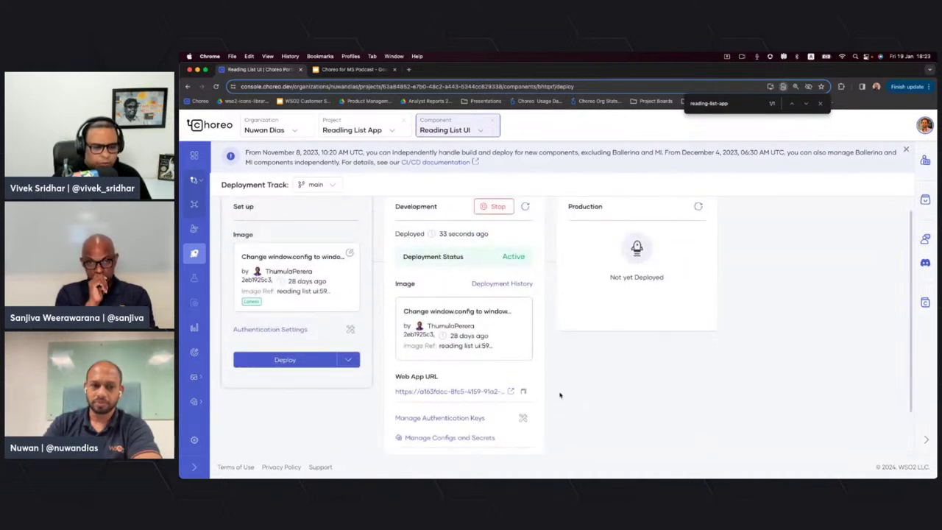
pyautogui.scroll(-2, 567, 394)
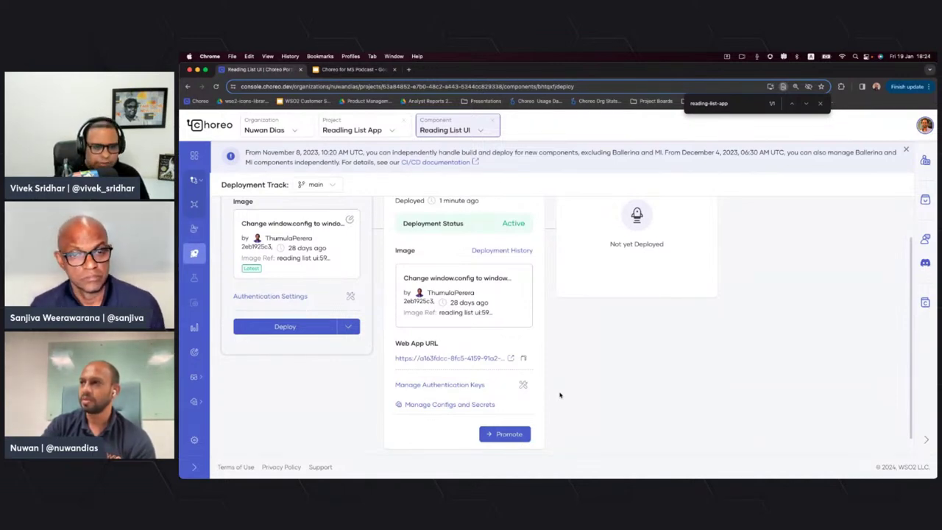
pyautogui.click(526, 358)
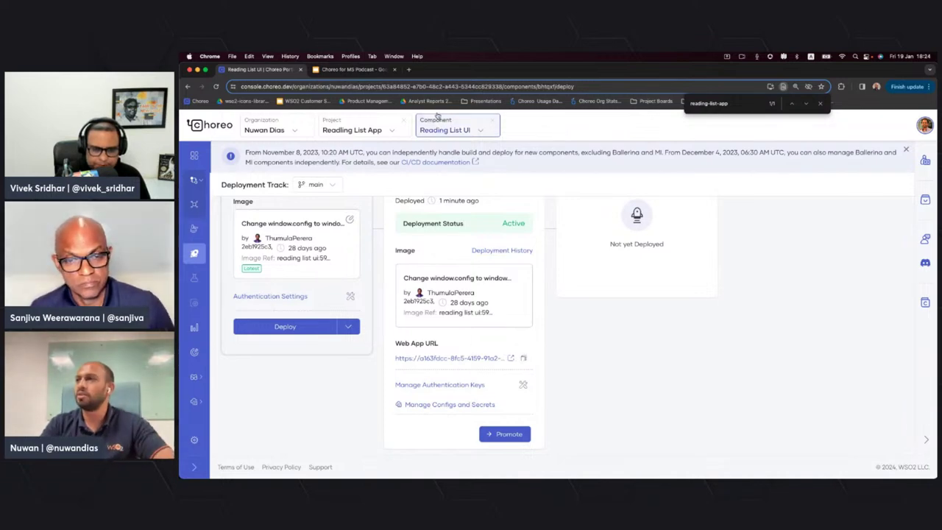
pyautogui.click(410, 68)
pyautogui.press('super+v')
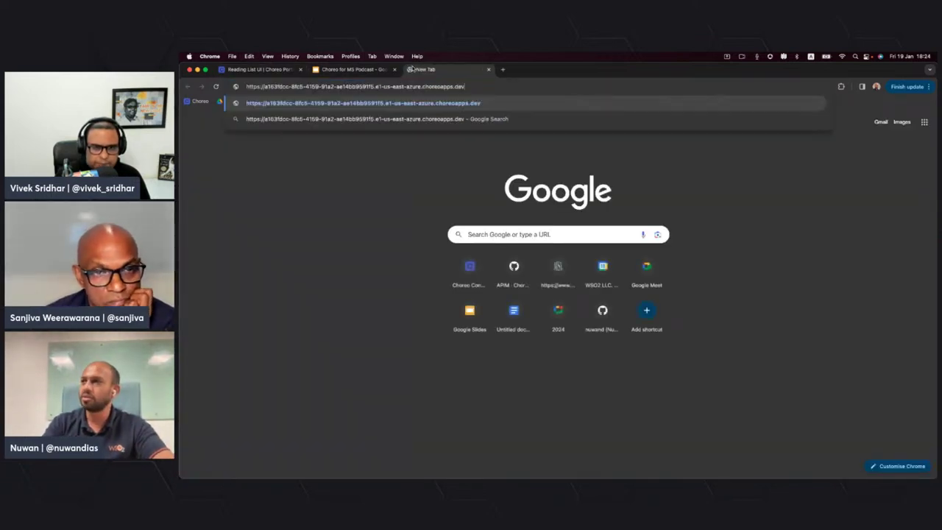
pyautogui.press('Return')
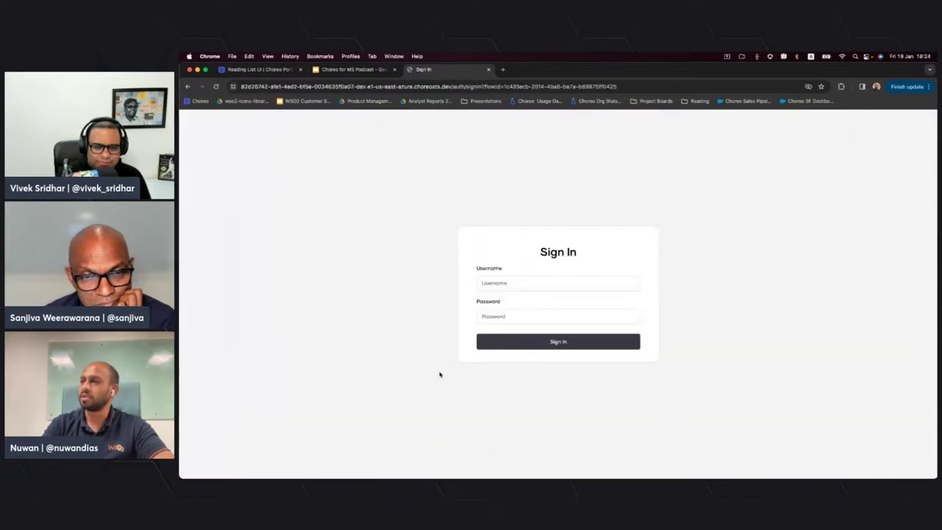
# Step: Sign in to the Reading List app with the test account's username and password, and dismiss the password warning
pyautogui.click(512, 283)
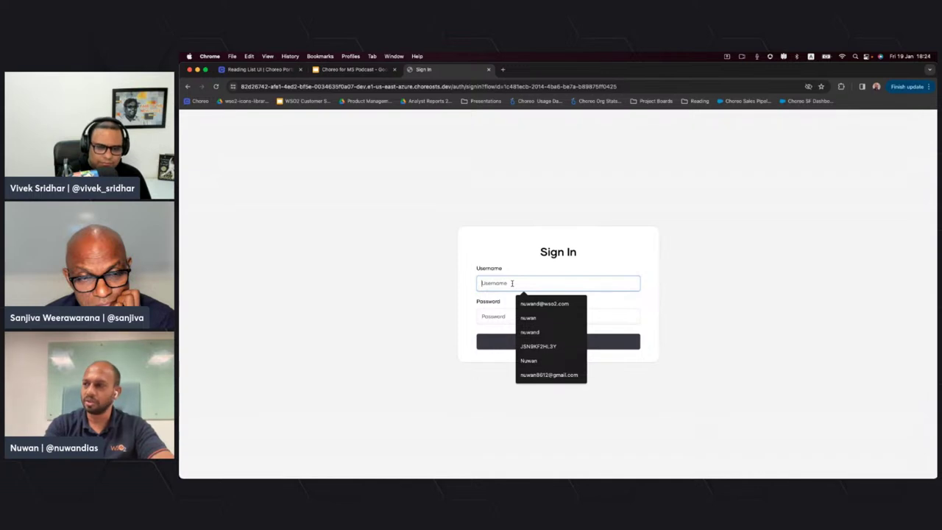
pyautogui.write('nuwan')
pyautogui.press('Tab')
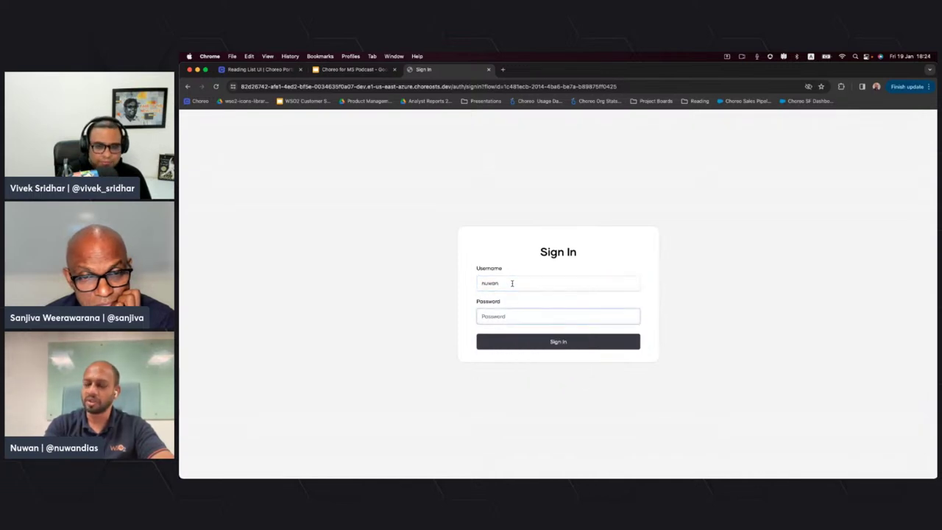
pyautogui.write('xxxx')
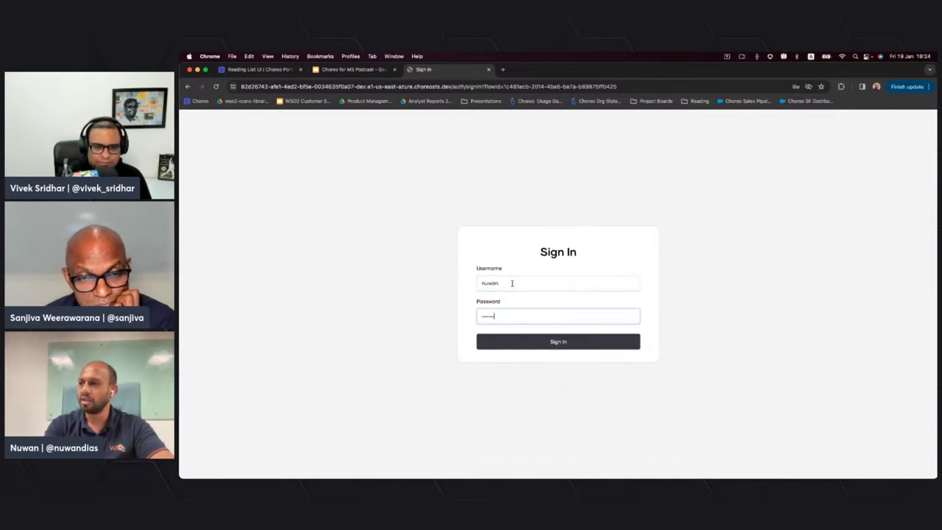
pyautogui.press('Return')
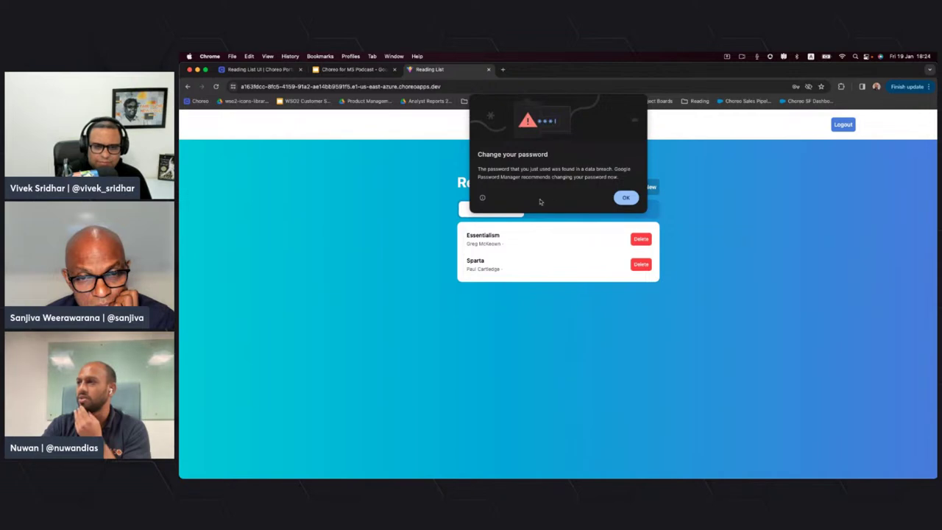
pyautogui.click(623, 198)
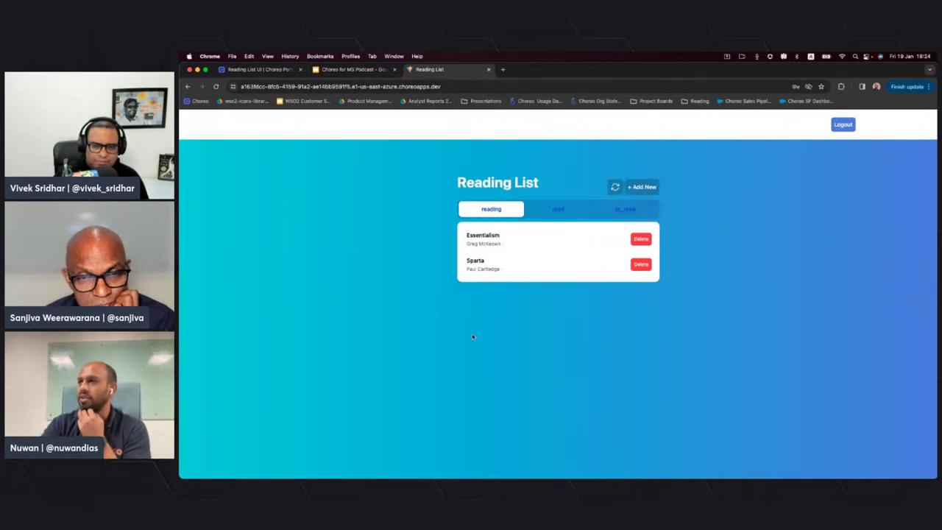
# Step: Look through the books listed under read and to_read, and return to the reading list
pyautogui.click(560, 211)
pyautogui.click(624, 210)
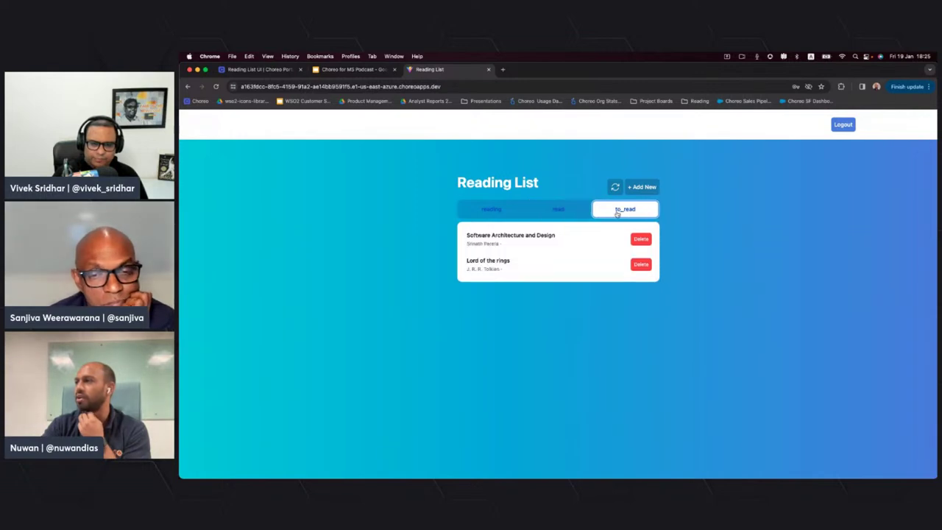
pyautogui.click(501, 211)
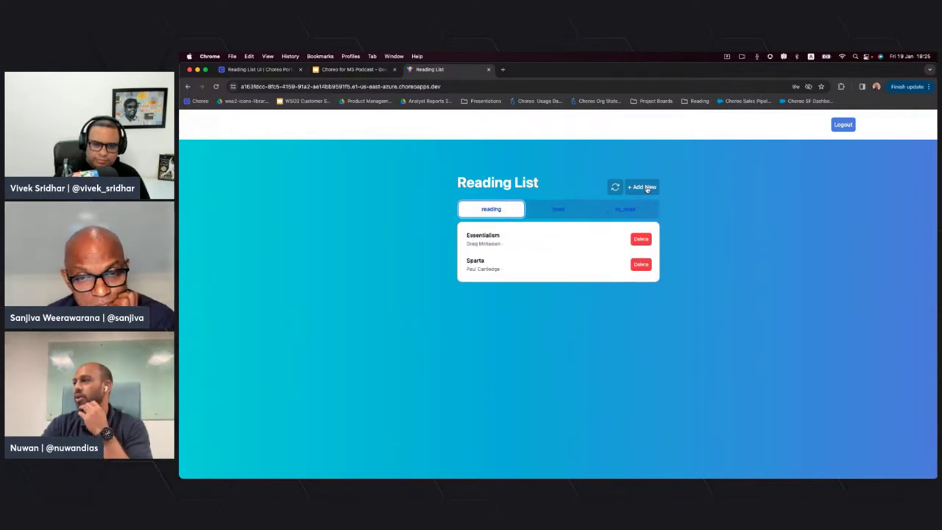
# Step: Add the book "A tale of two cities" by Charles Dickens with the status reading, and save it
pyautogui.click(640, 187)
pyautogui.click(509, 251)
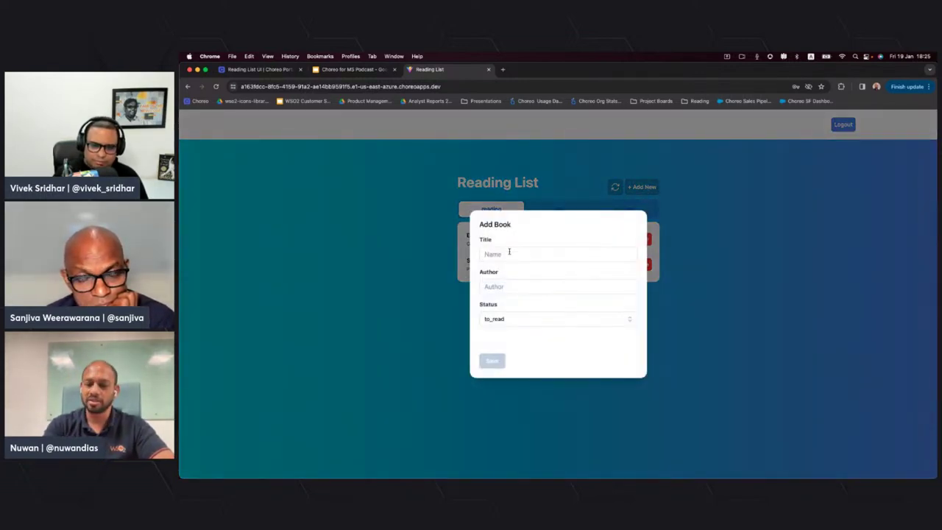
pyautogui.write('A tale of')
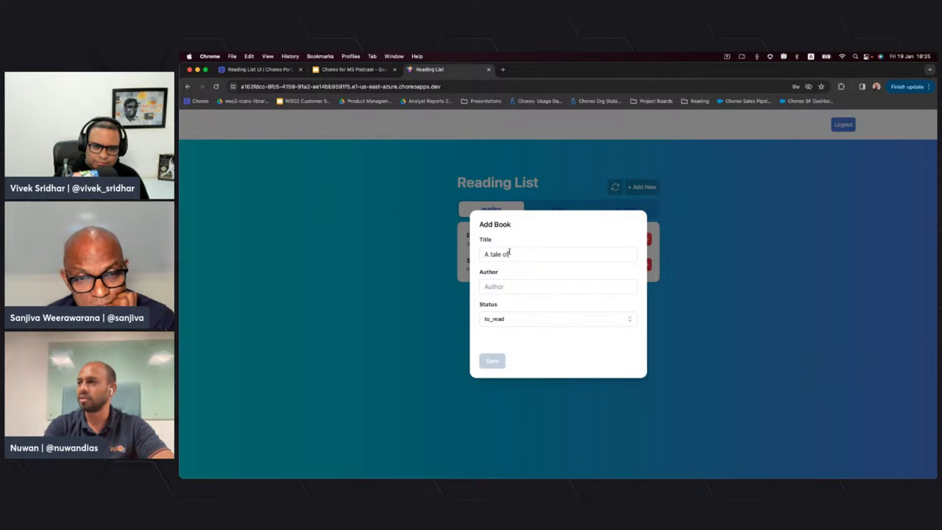
pyautogui.write(' two cities')
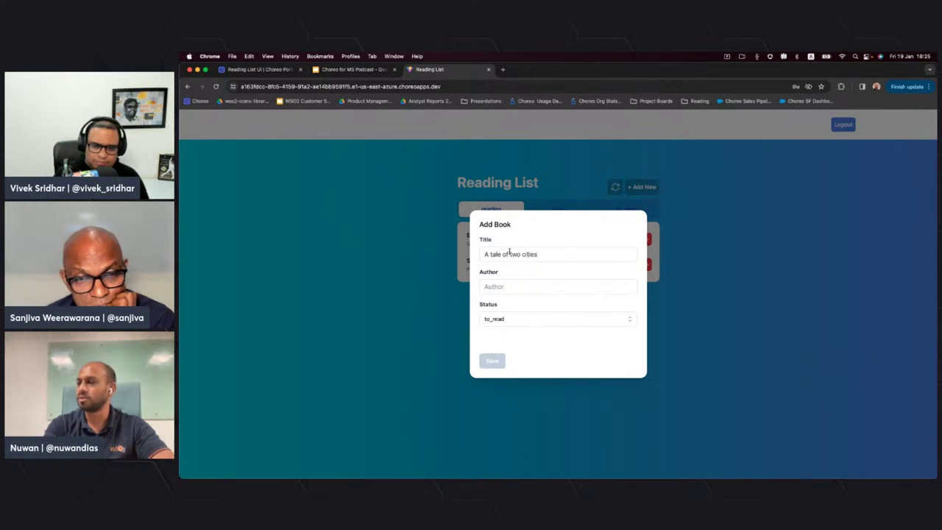
pyautogui.write('Charles Dickens')
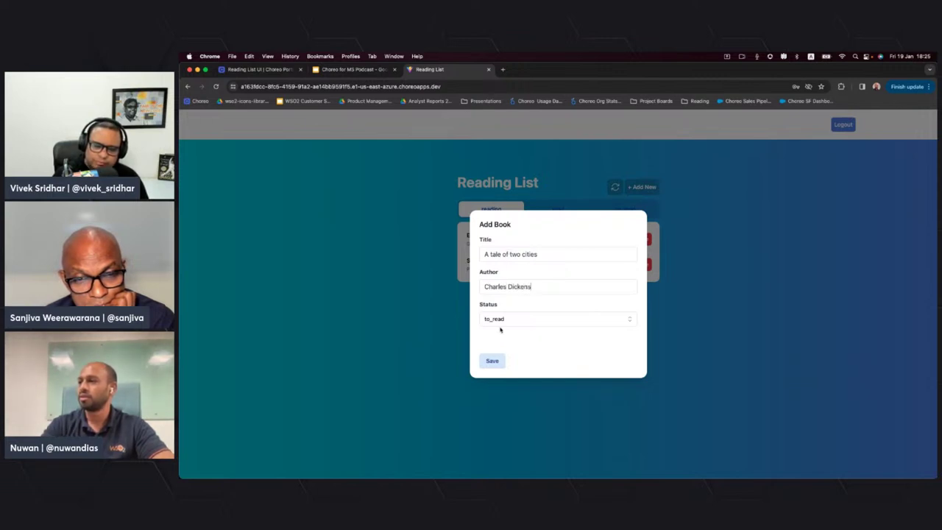
pyautogui.click(505, 321)
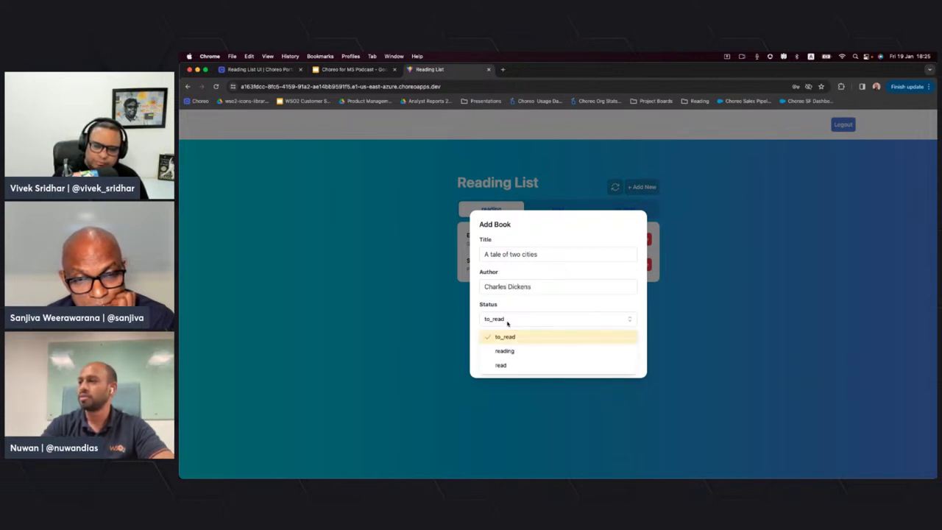
pyautogui.click(505, 347)
pyautogui.click(493, 362)
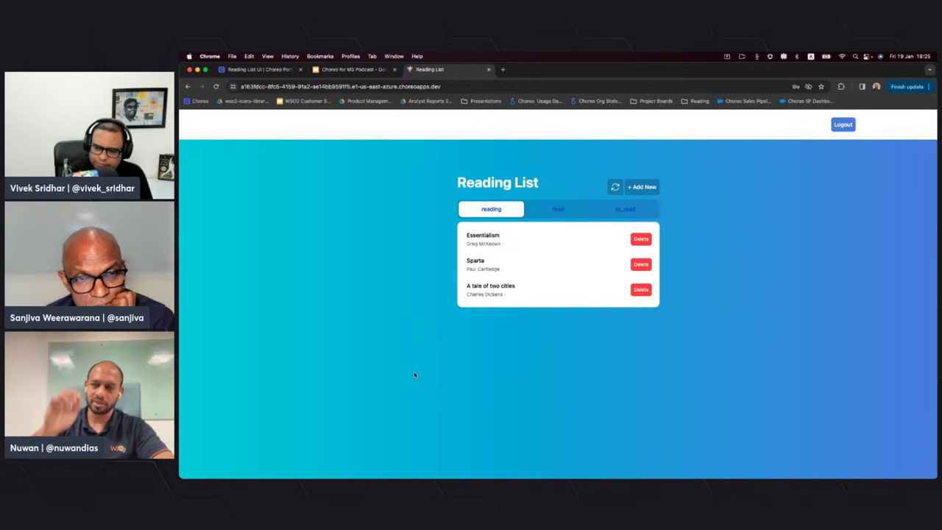
# Step: Return to the Choreo console and view the architecture diagram of the Reading List App project's components
pyautogui.click(265, 70)
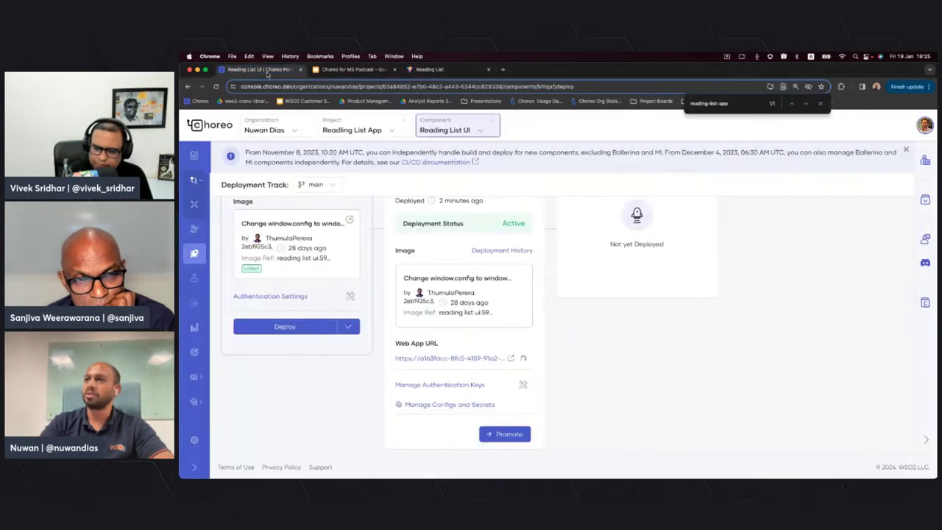
pyautogui.scroll(2, 296, 250)
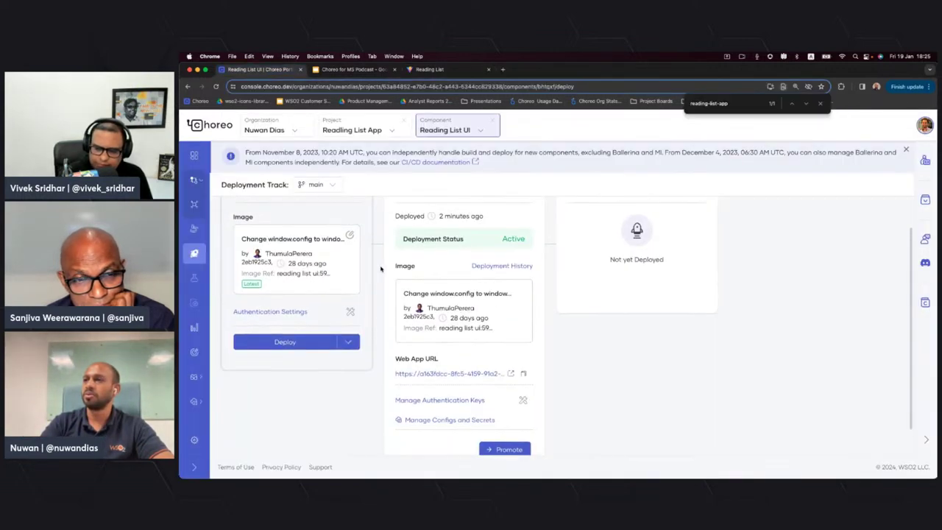
pyautogui.click(358, 133)
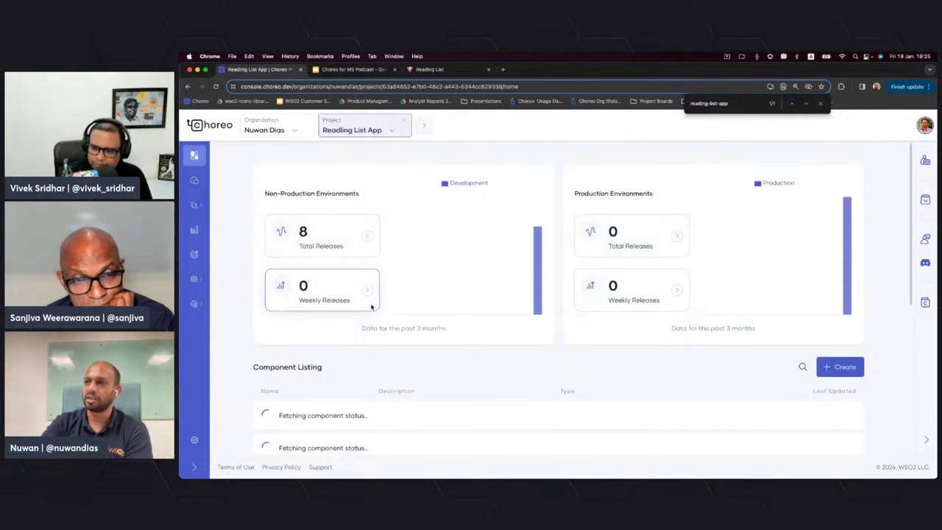
pyautogui.click(218, 180)
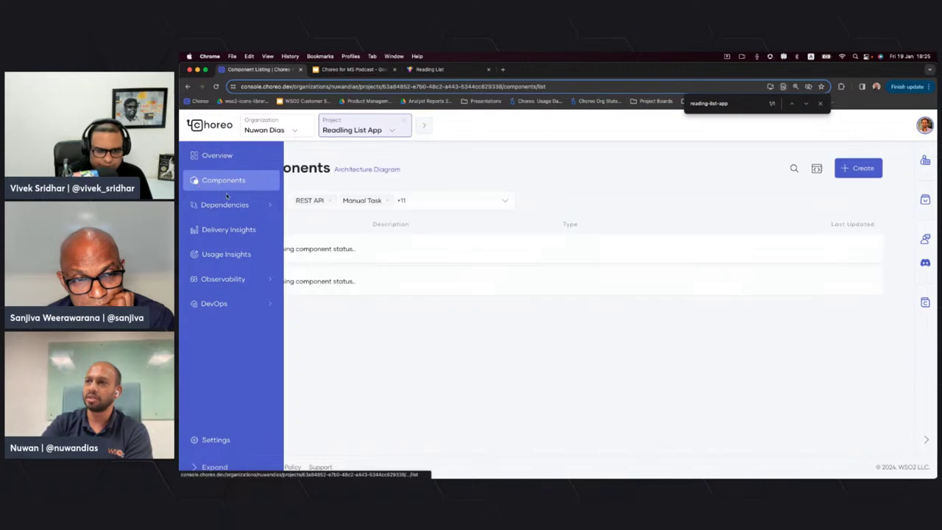
pyautogui.click(357, 174)
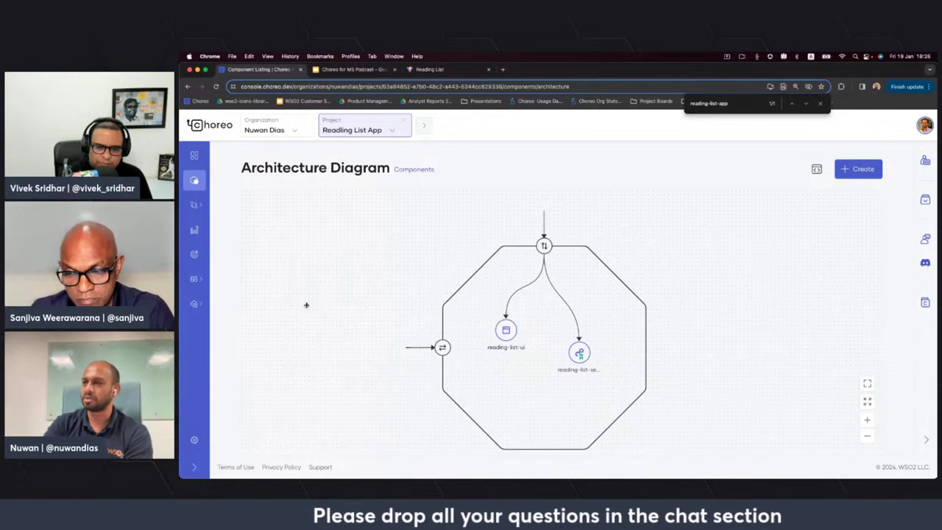
# Step: Open the project's observability metrics for the Development environment and inspect the request metrics on the connection to the reading list service
pyautogui.moveTo(201, 195)
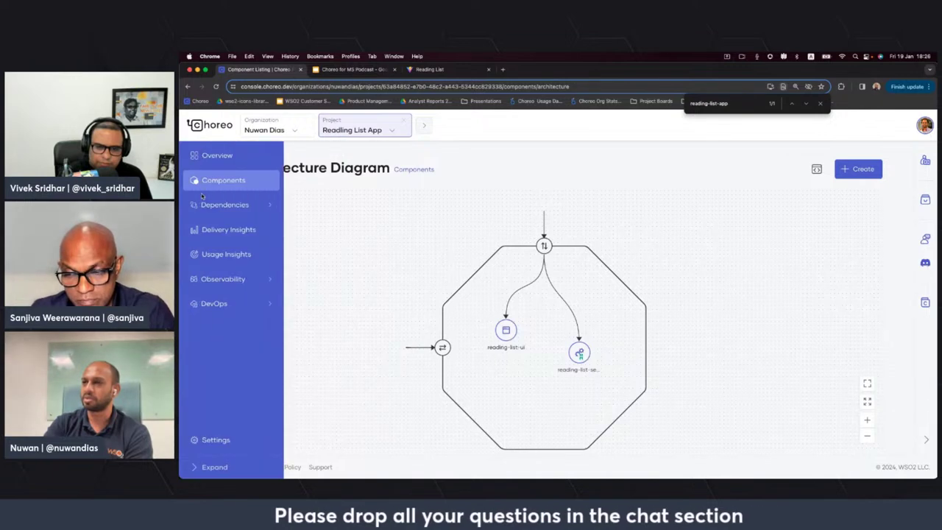
pyautogui.click(223, 282)
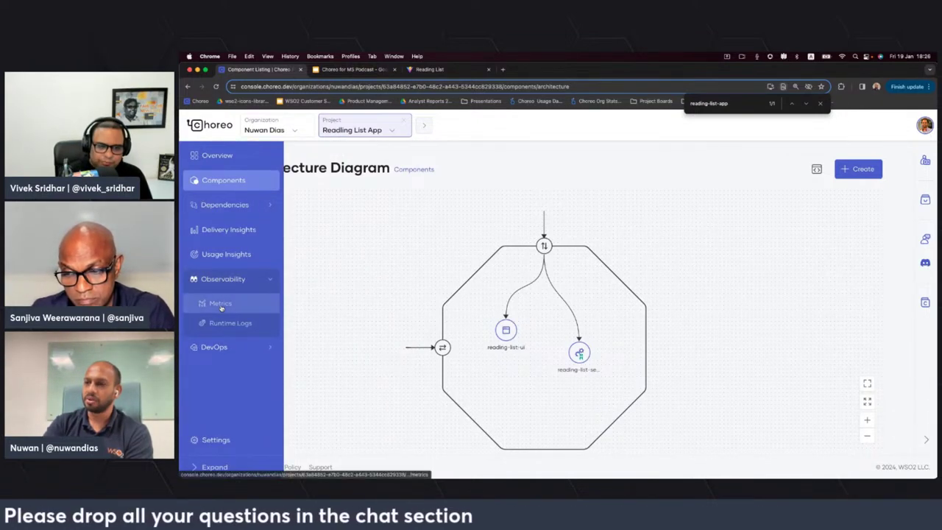
pyautogui.click(221, 305)
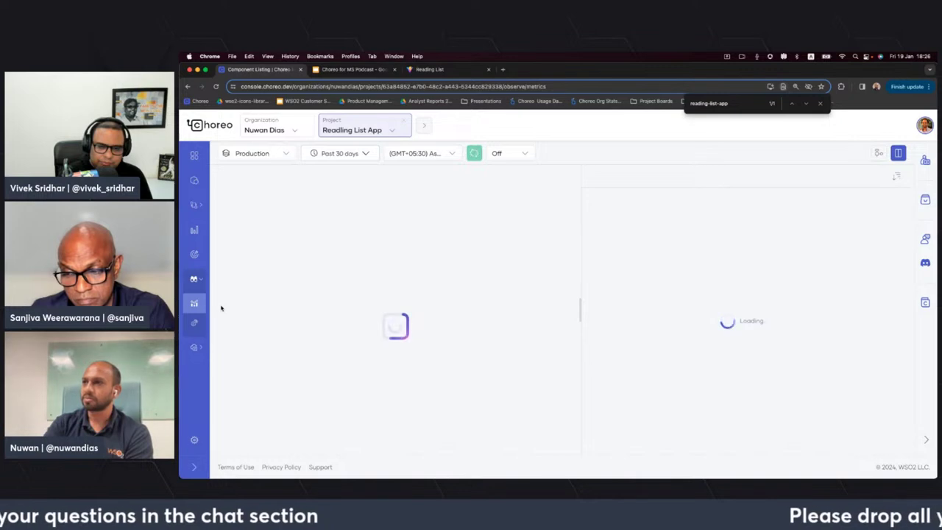
pyautogui.click(286, 154)
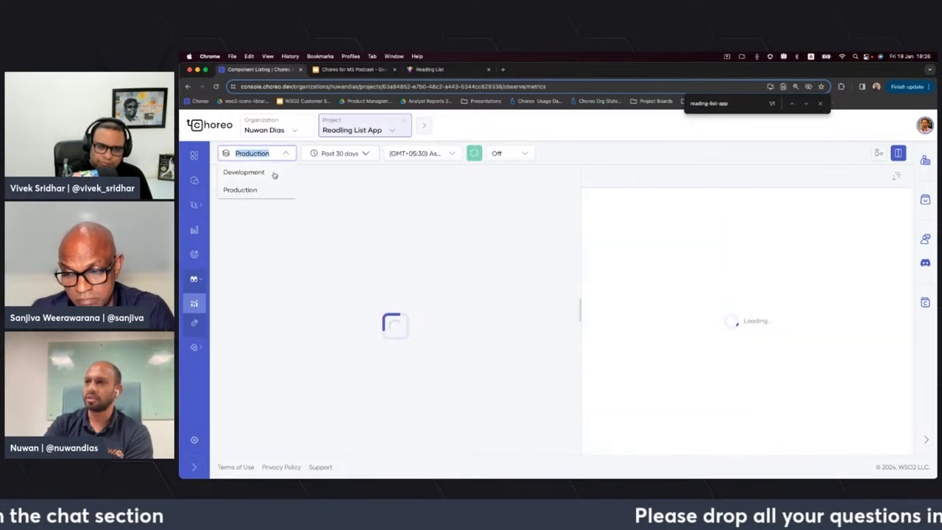
pyautogui.click(274, 174)
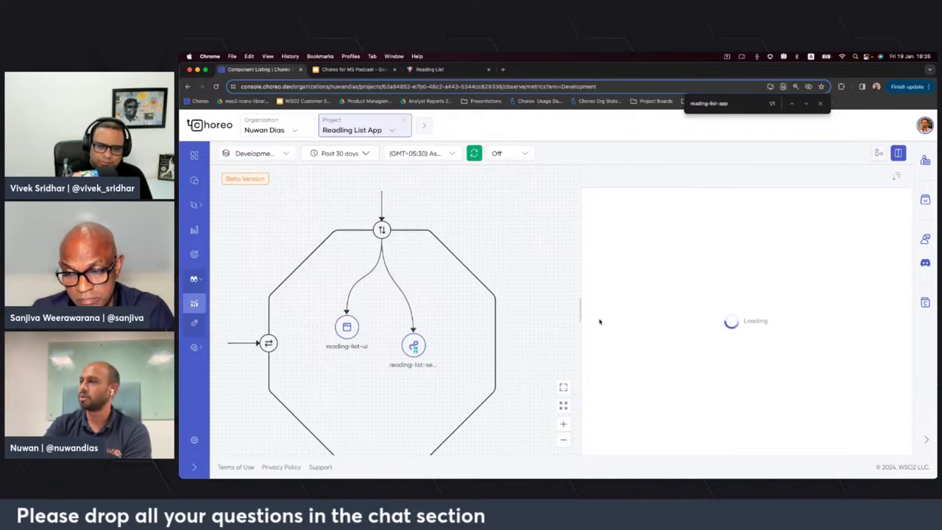
pyautogui.moveTo(363, 279)
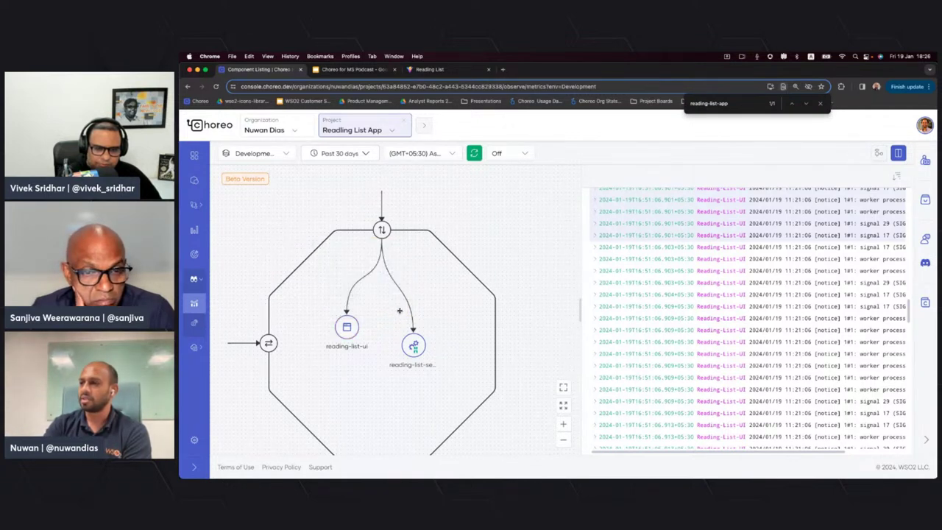
pyautogui.moveTo(408, 310)
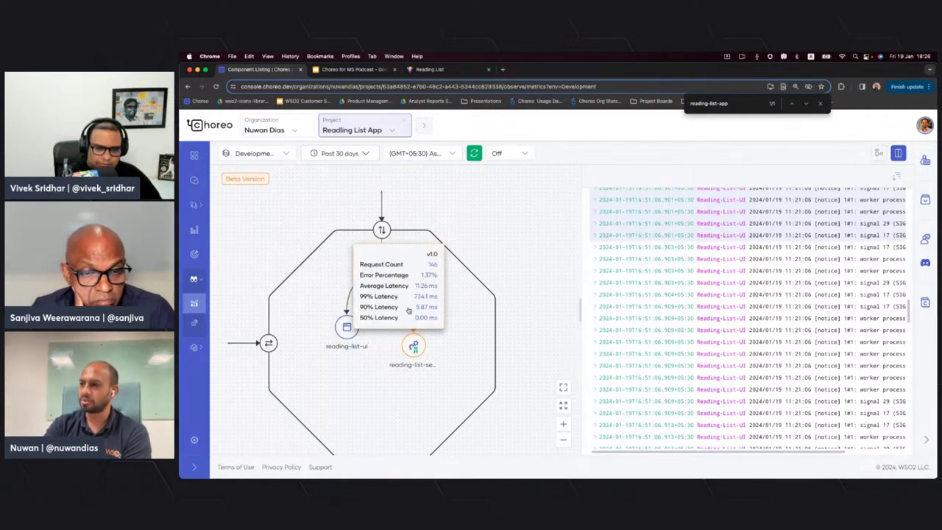